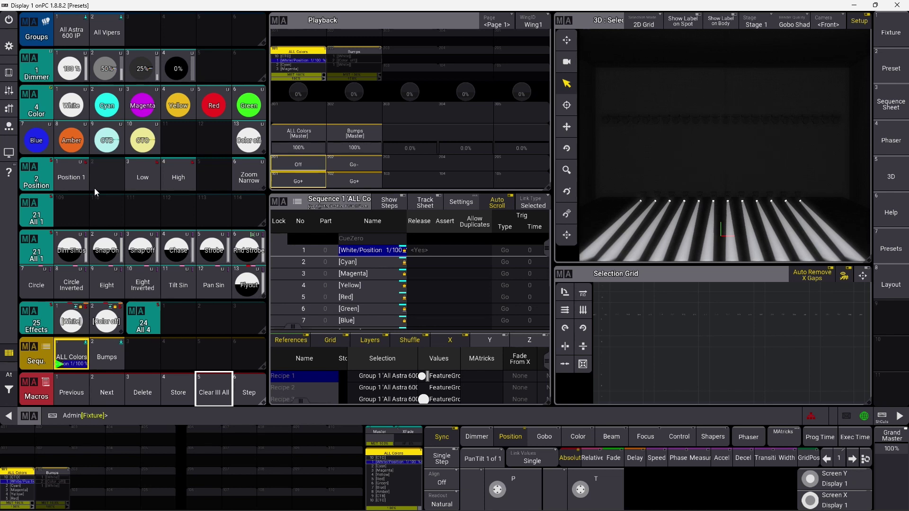
Step: Set the tilt of the All Astra 600 IP group to -65.25 and store it as position preset 5
{"action": "left_click", "coordinate": [71, 31]}
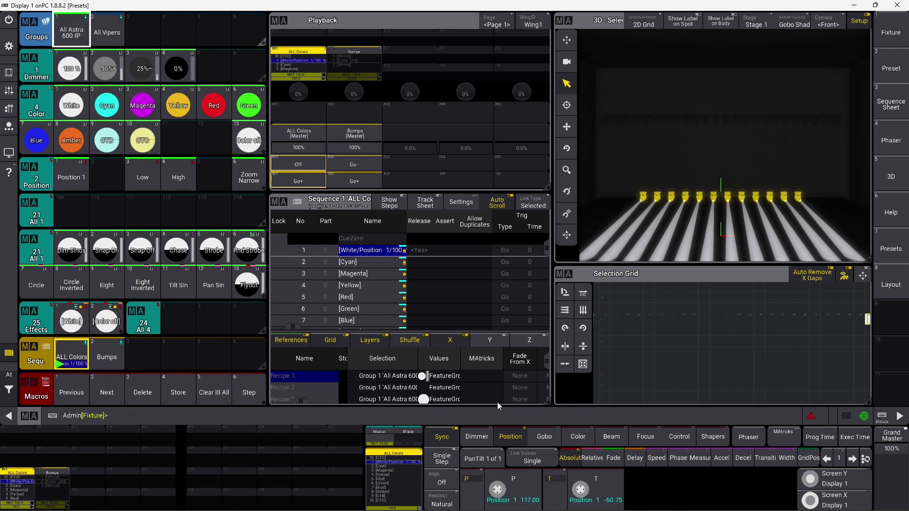
{"action": "left_click", "coordinate": [582, 490]}
{"action": "left_click_drag", "start_coordinate": [584, 493], "coordinate": [556, 497]}
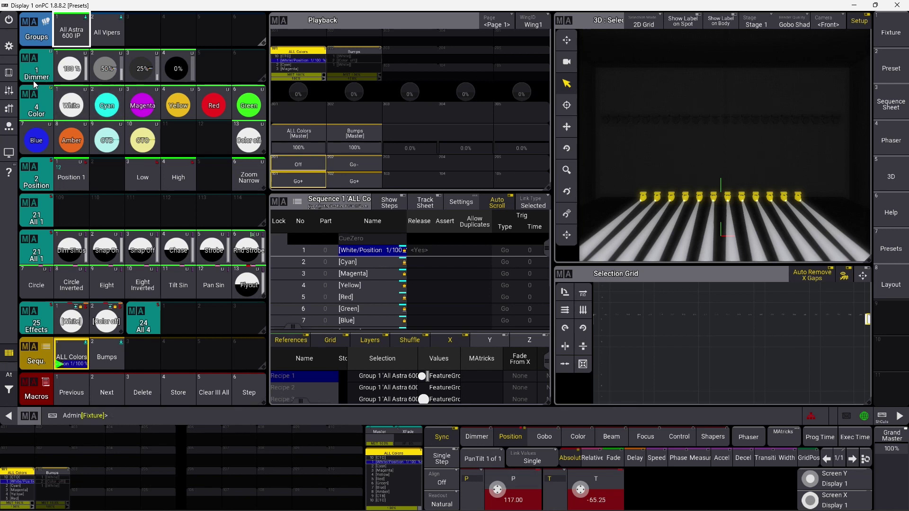
{"action": "left_click", "coordinate": [175, 395]}
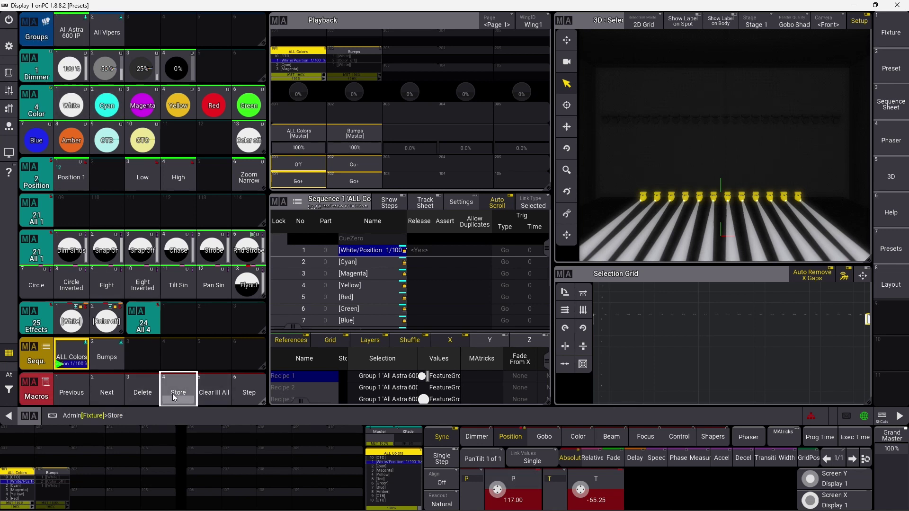
{"action": "left_click", "coordinate": [216, 179]}
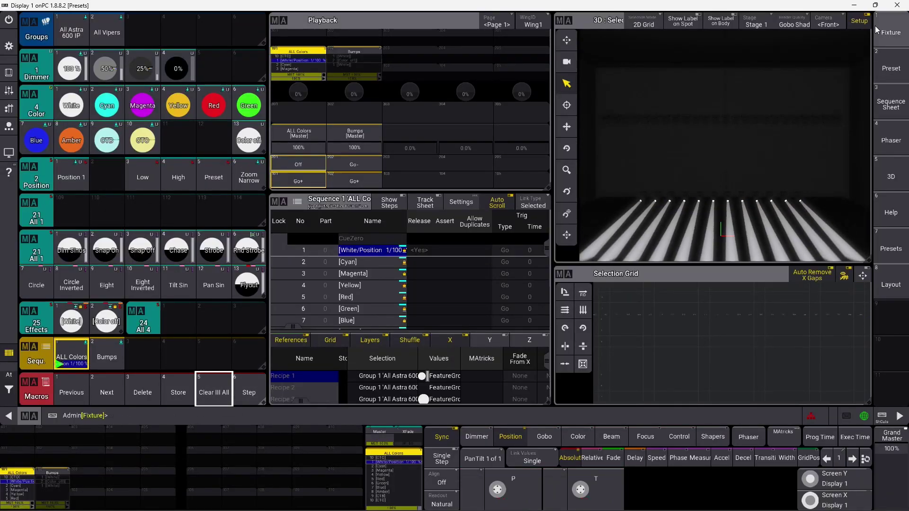
Step: Tilt the six middle fixtures of the floor row to -56.25 and store them as position preset 2, clearing the programmer
{"action": "left_click", "coordinate": [680, 180]}
{"action": "left_click_drag", "start_coordinate": [684, 184], "coordinate": [765, 211]}
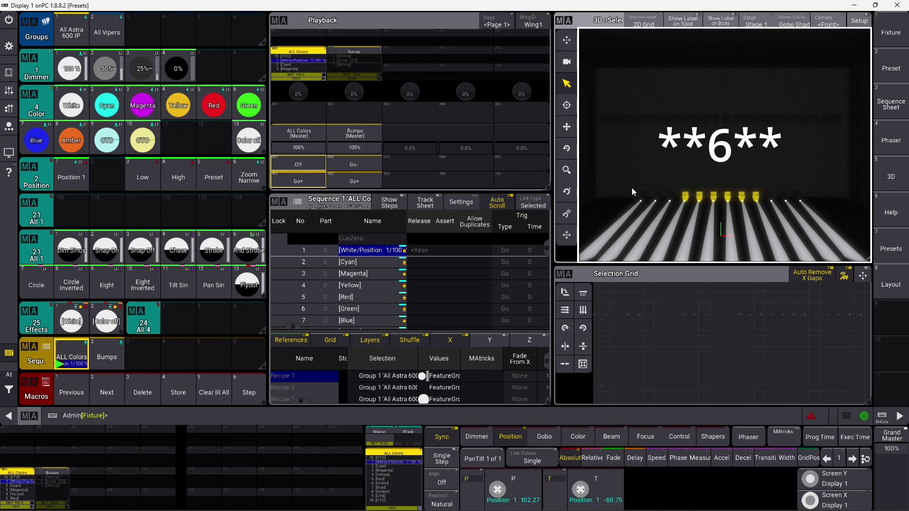
{"action": "scroll", "coordinate": [588, 493], "scroll_direction": "up", "scroll_amount": 3}
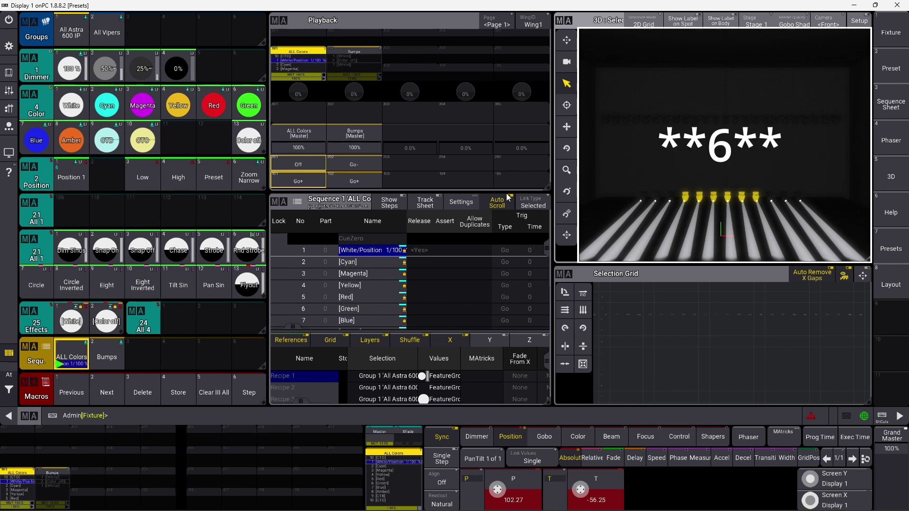
{"action": "left_click", "coordinate": [193, 384]}
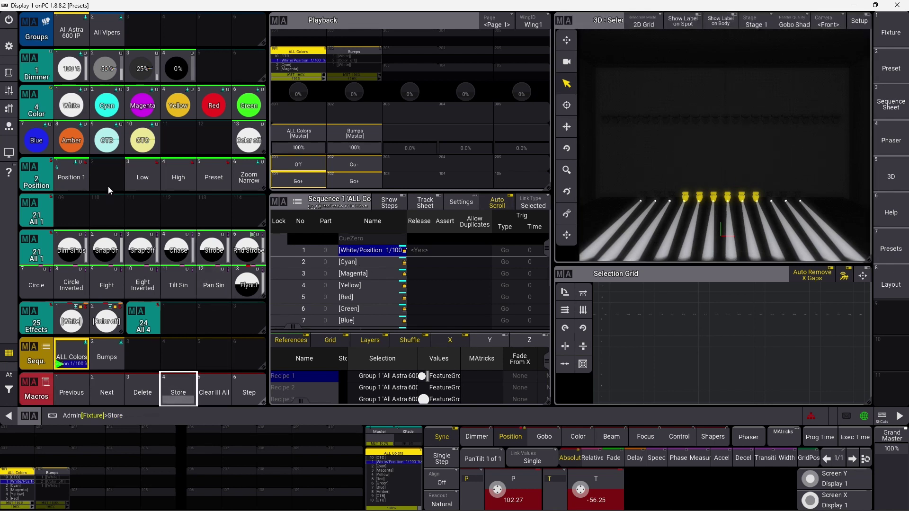
{"action": "left_click", "coordinate": [108, 189]}
{"action": "left_click", "coordinate": [213, 392]}
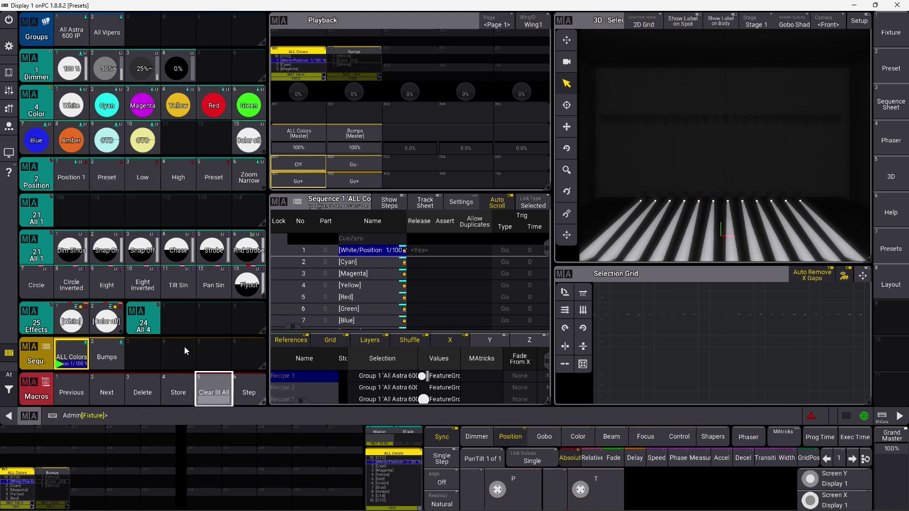
{"action": "left_click", "coordinate": [115, 189]}
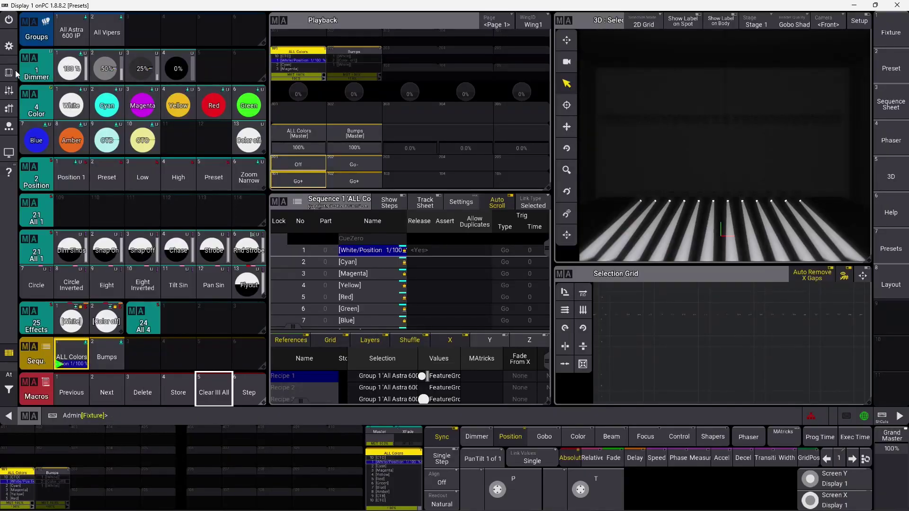
Step: Set the preset mode in the store settings to Global and save it as the preference
{"action": "left_click", "coordinate": [10, 74]}
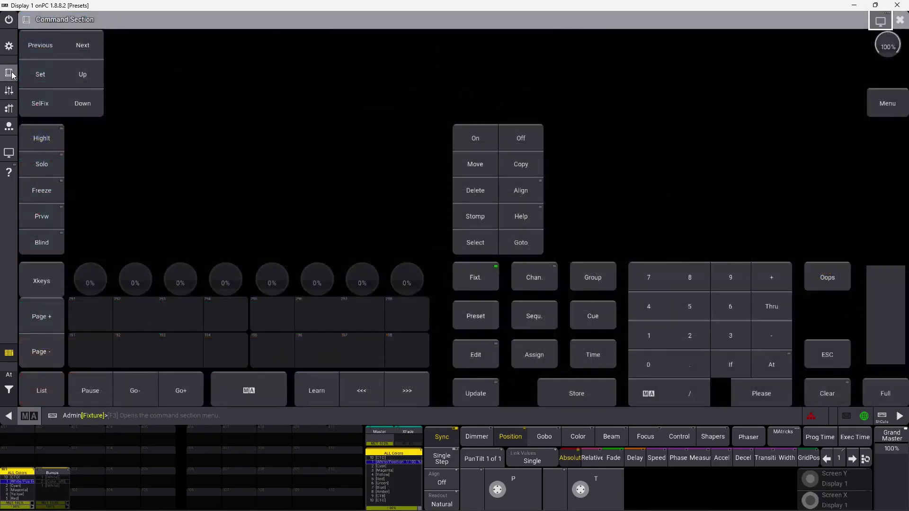
{"action": "left_click", "coordinate": [576, 393]}
{"action": "left_click", "coordinate": [576, 393]}
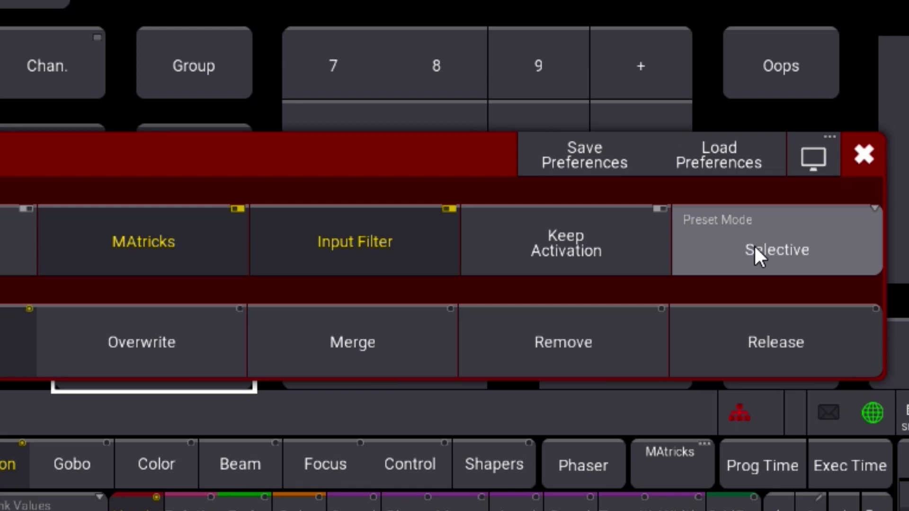
{"action": "left_click", "coordinate": [755, 247]}
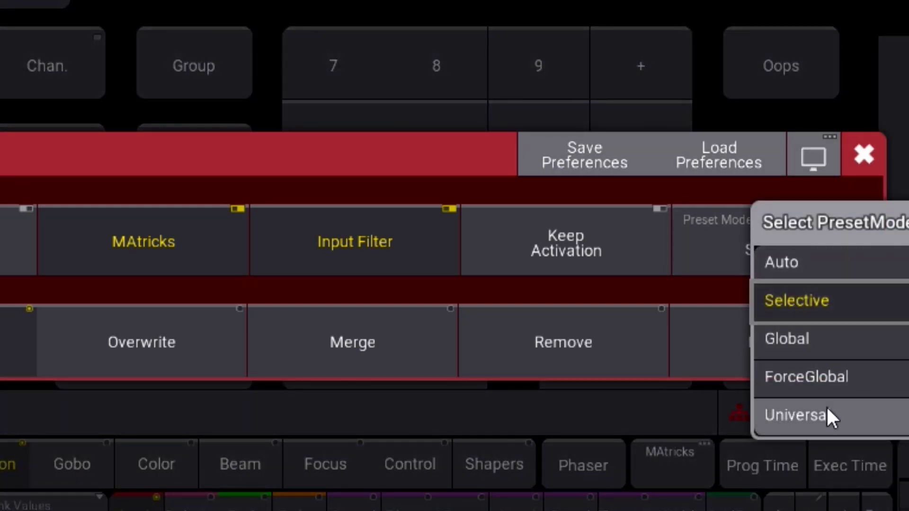
{"action": "left_click", "coordinate": [813, 335]}
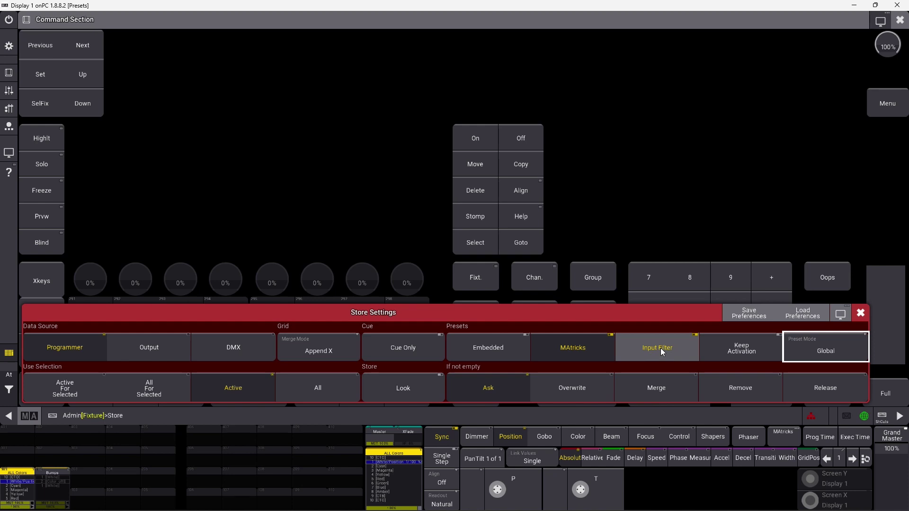
{"action": "left_click", "coordinate": [743, 314]}
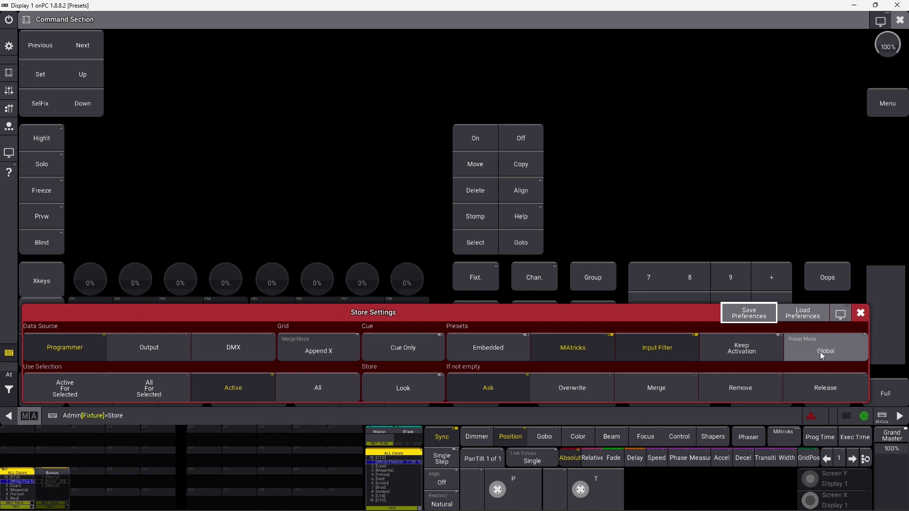
{"action": "left_click", "coordinate": [861, 313]}
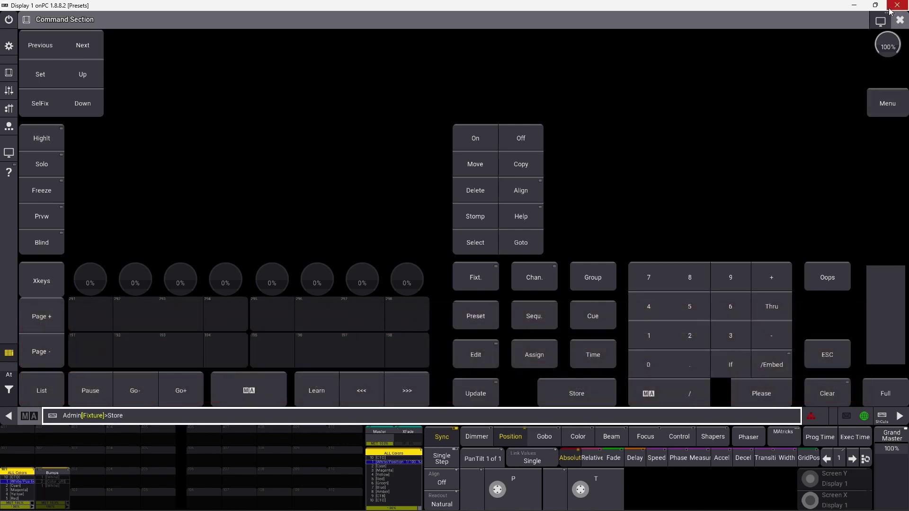
{"action": "left_click", "coordinate": [900, 19]}
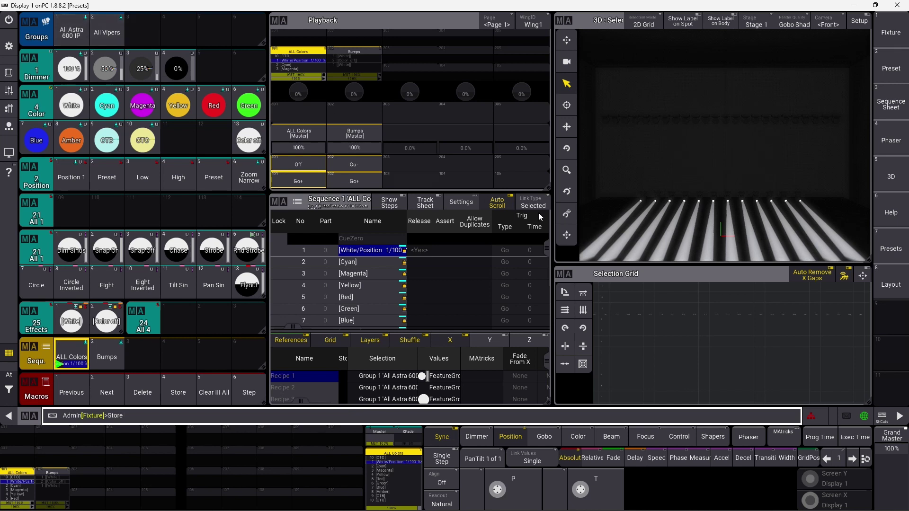
Step: Set red to 0 on the first fixture of the floor row and store the cyan as color preset 12
{"action": "left_click_drag", "start_coordinate": [606, 176], "coordinate": [648, 198]}
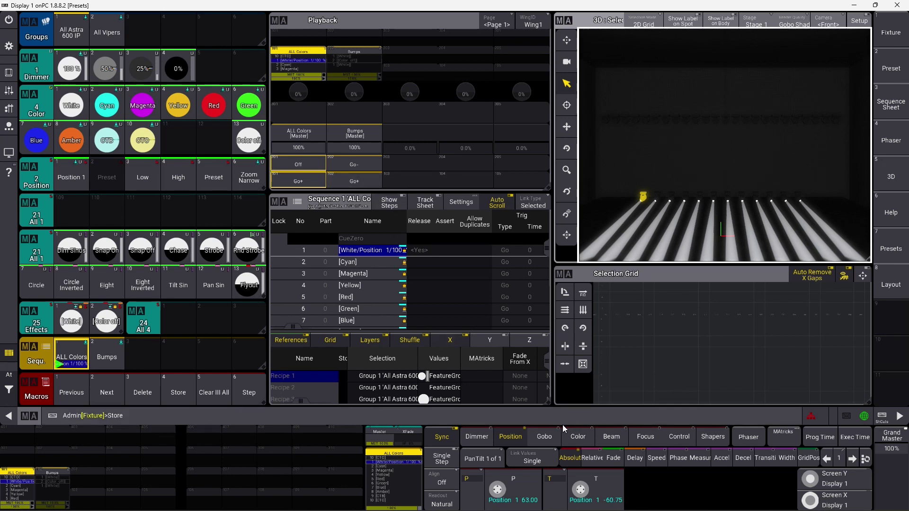
{"action": "left_click", "coordinate": [578, 441]}
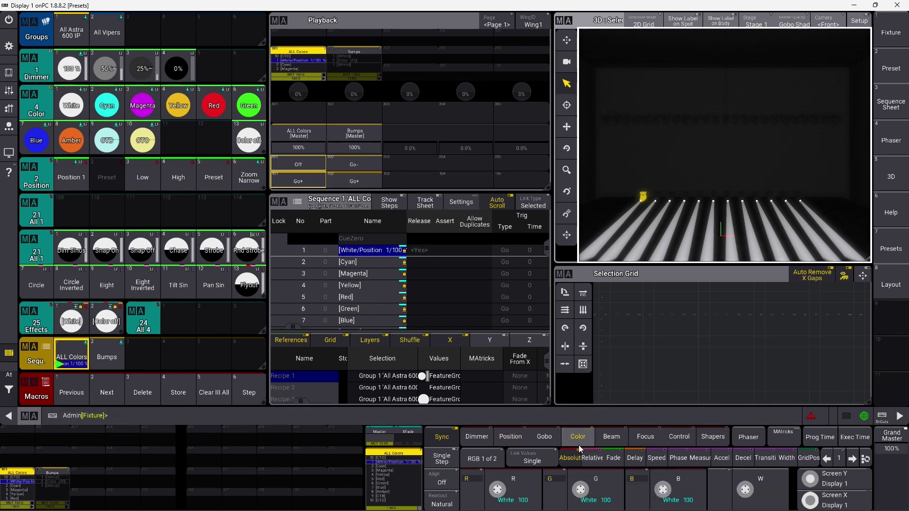
{"action": "scroll", "coordinate": [498, 490], "scroll_direction": "down", "scroll_amount": 6}
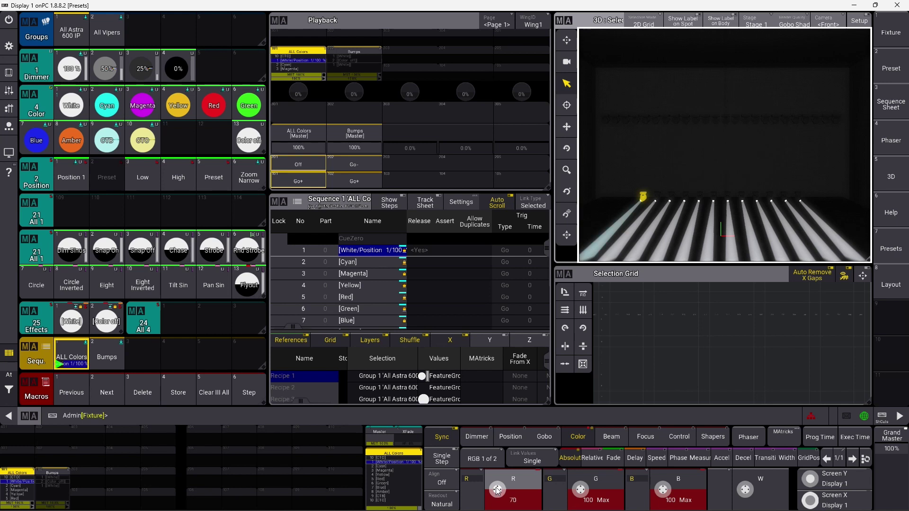
{"action": "scroll", "coordinate": [498, 490], "scroll_direction": "down", "scroll_amount": 5}
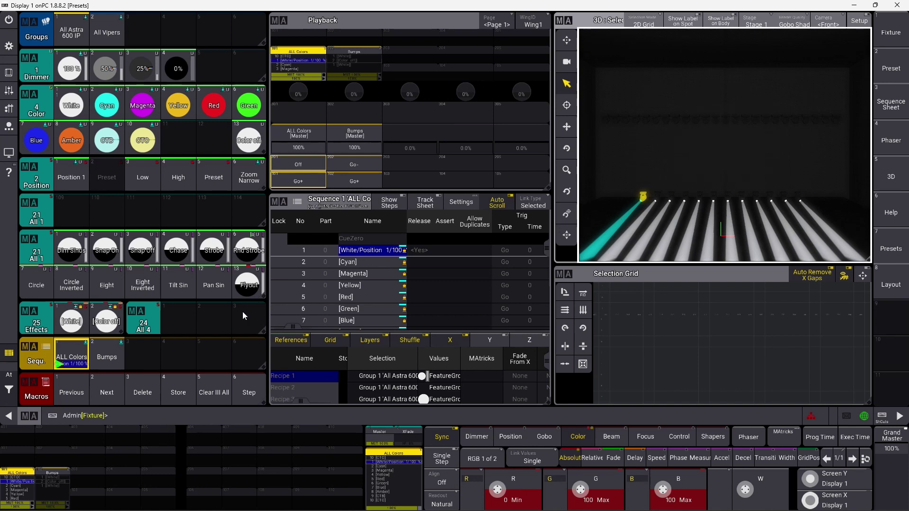
{"action": "left_click", "coordinate": [188, 389]}
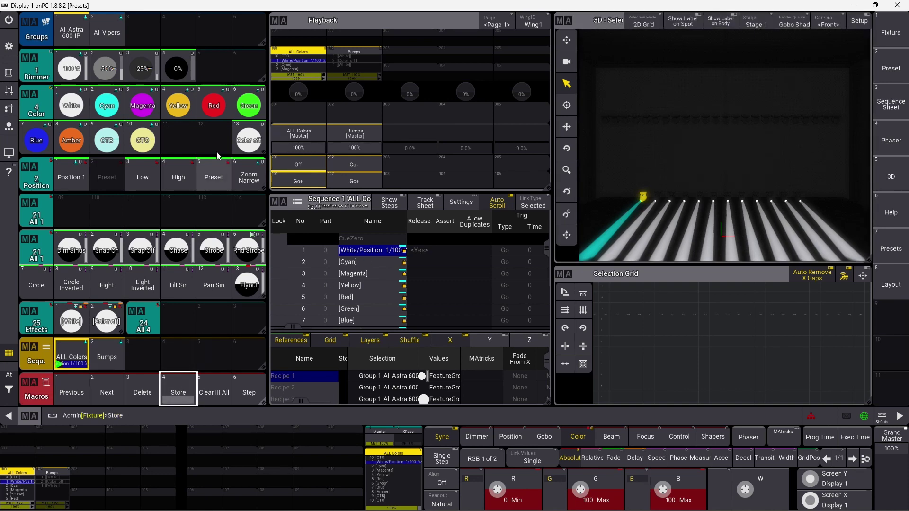
{"action": "left_click", "coordinate": [227, 126]}
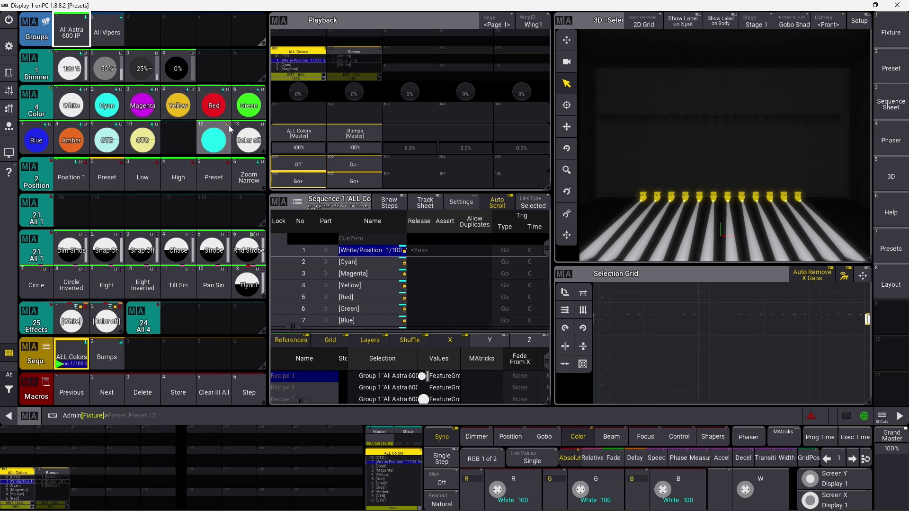
Step: Test color preset 12 on the All Astra 600 IP group, and delete the preset again
{"action": "left_click", "coordinate": [216, 144]}
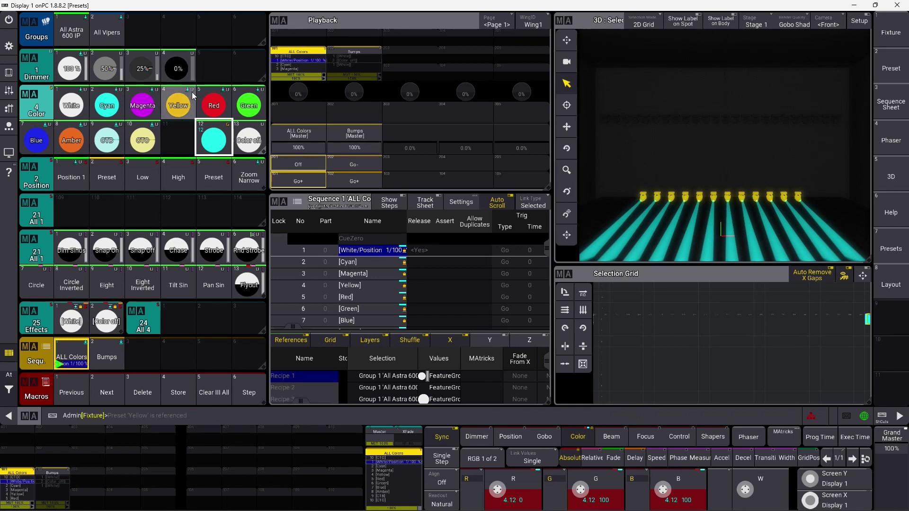
{"action": "left_click_drag", "start_coordinate": [216, 142], "coordinate": [241, 115]}
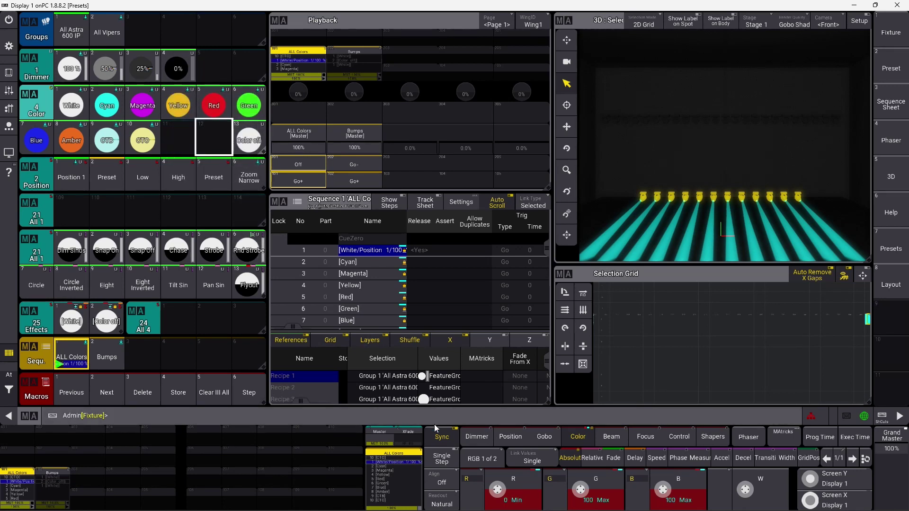
{"action": "left_click", "coordinate": [210, 393]}
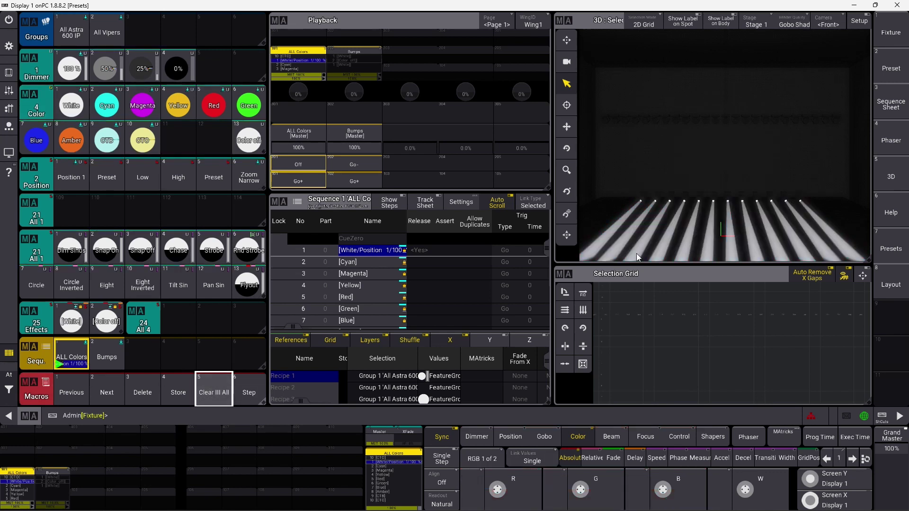
Step: Select only the first fixture of the floor row and set its red value to 0
{"action": "left_click_drag", "start_coordinate": [621, 190], "coordinate": [651, 209]}
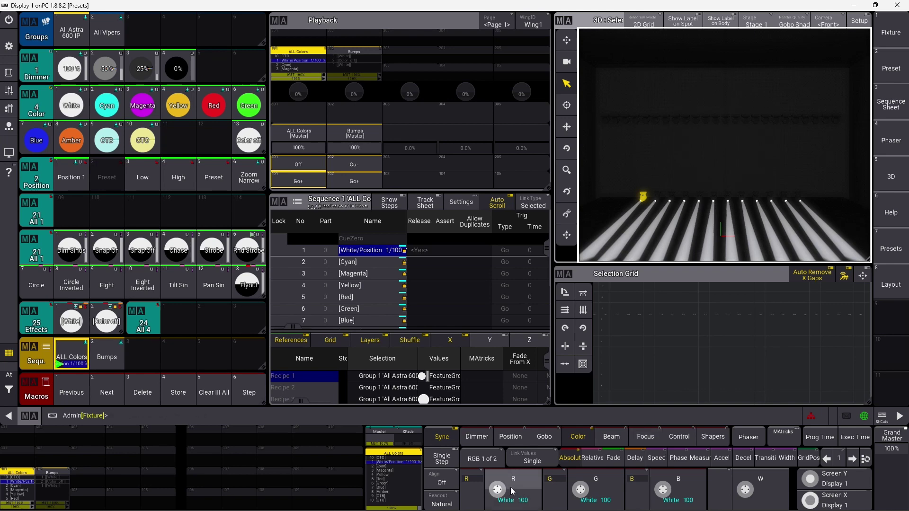
{"action": "left_click", "coordinate": [509, 499]}
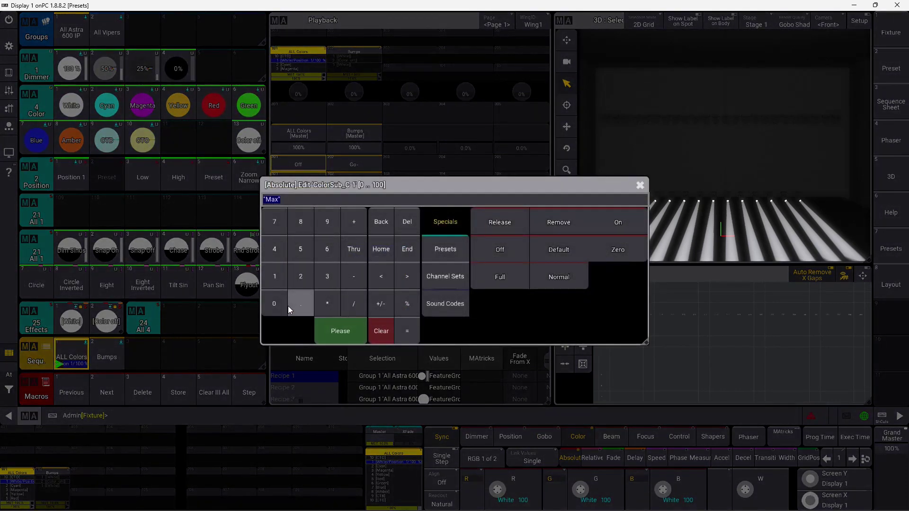
{"action": "left_click", "coordinate": [282, 304]}
{"action": "left_click", "coordinate": [333, 325]}
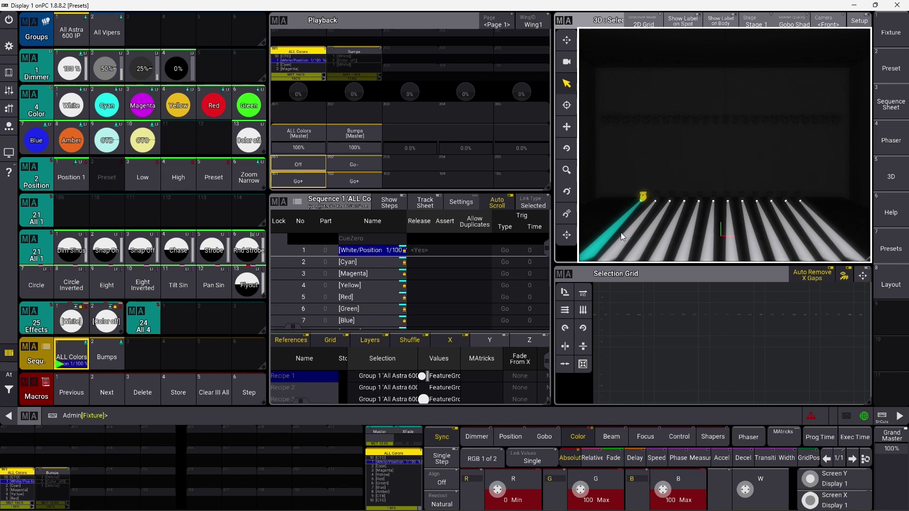
Step: Change the preset mode in the store settings to Universal and save it as the preference
{"action": "left_click", "coordinate": [9, 73]}
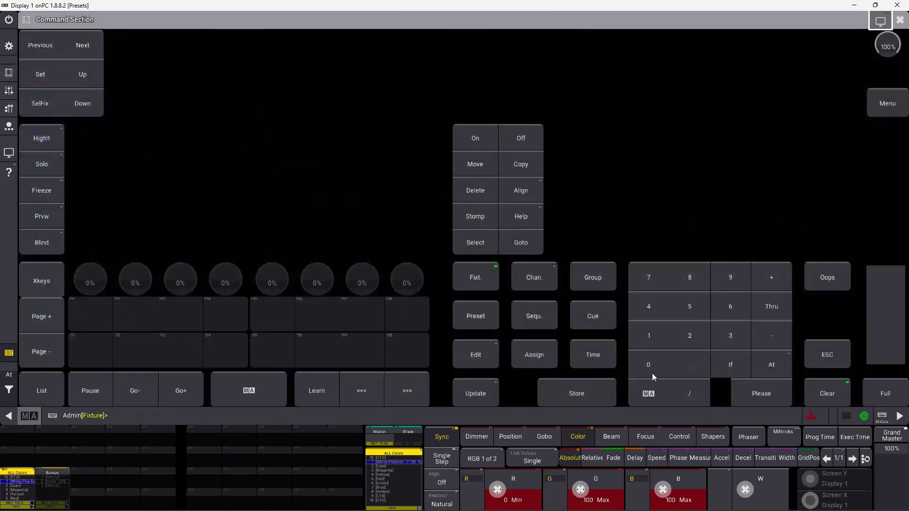
{"action": "left_click", "coordinate": [591, 400]}
{"action": "left_click", "coordinate": [589, 399]}
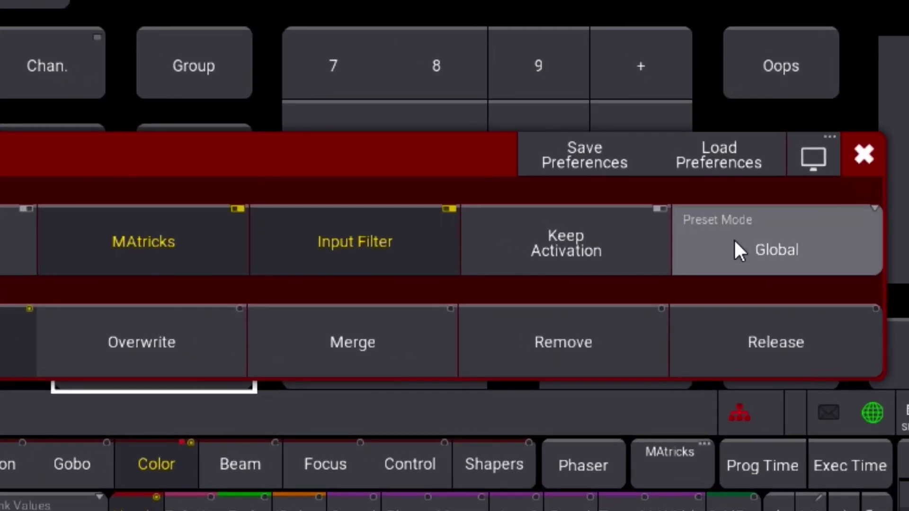
{"action": "left_click", "coordinate": [735, 241]}
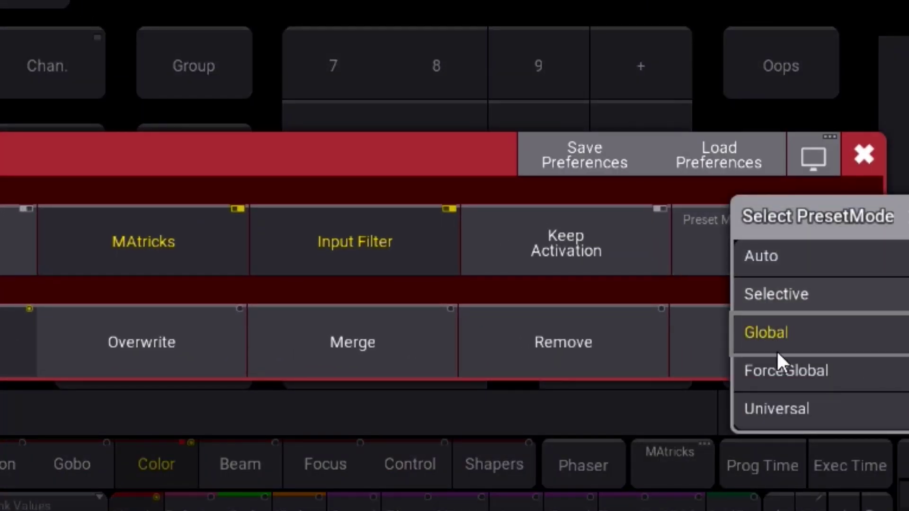
{"action": "left_click", "coordinate": [784, 407]}
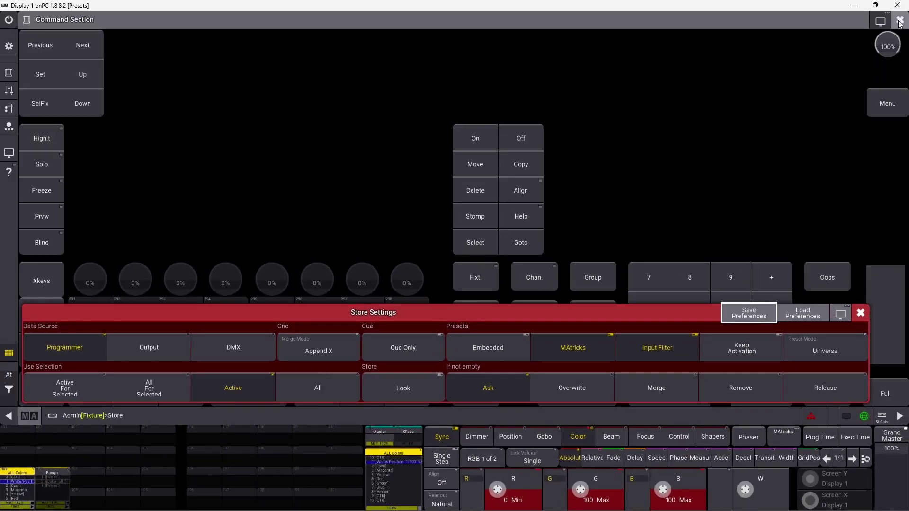
{"action": "left_click", "coordinate": [287, 78]}
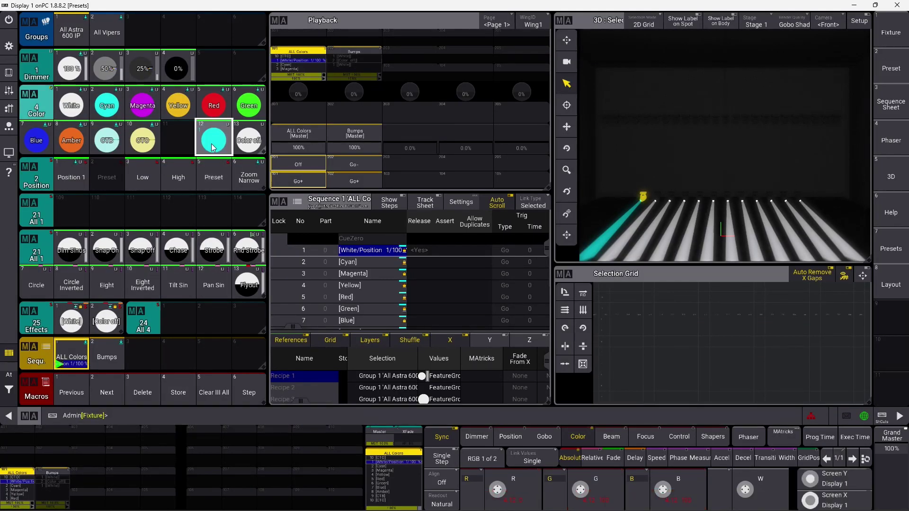
Step: Store the first fixture's cyan as universal color preset 12 and clear the programmer
{"action": "left_click", "coordinate": [215, 141]}
{"action": "left_click", "coordinate": [221, 393]}
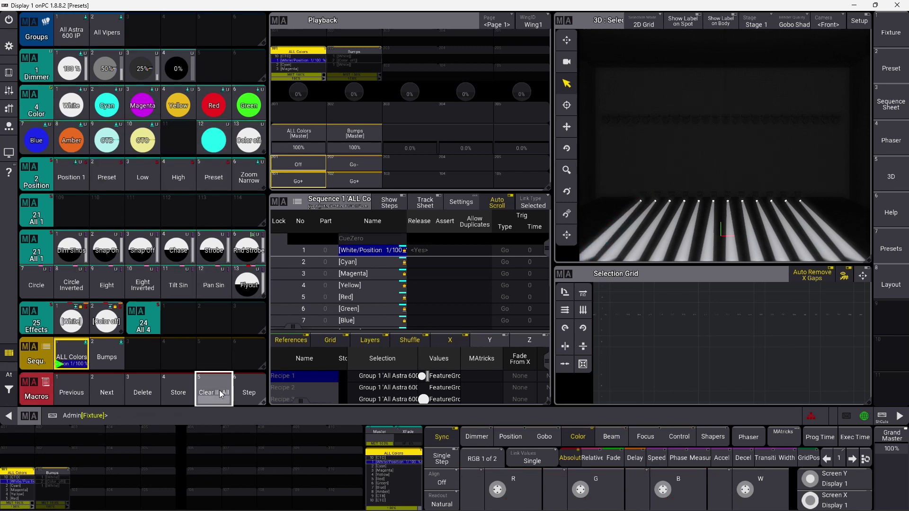
Step: Test universal color preset 12 on the All Astra 600 IP group, and clear the programmer
{"action": "left_click", "coordinate": [71, 34]}
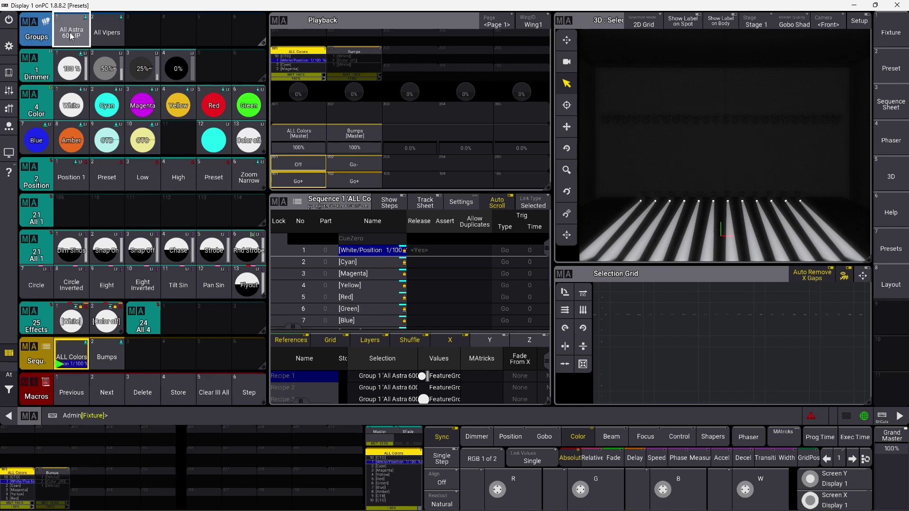
{"action": "left_click", "coordinate": [211, 145]}
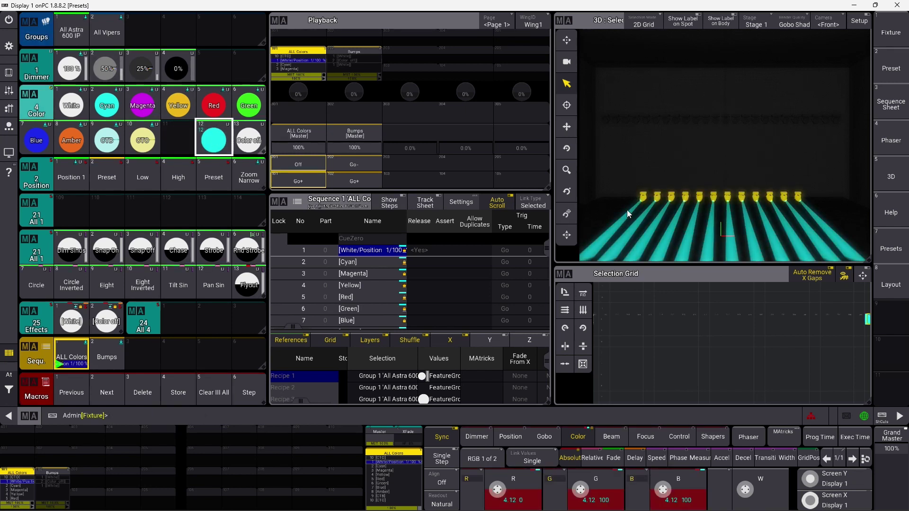
{"action": "left_click", "coordinate": [216, 397]}
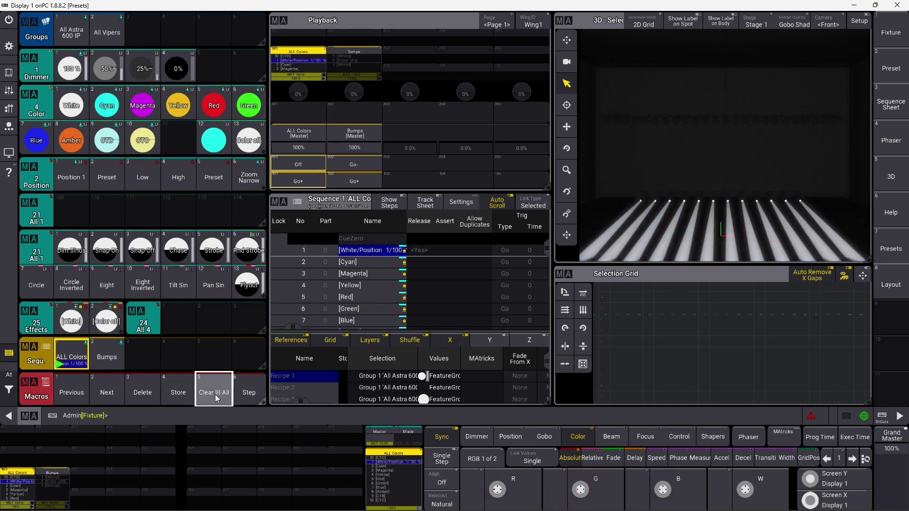
Step: Test universal color preset 12 on the All Vipers group at 100% dimmer in Position 1, and clear the programmer
{"action": "left_click", "coordinate": [110, 33]}
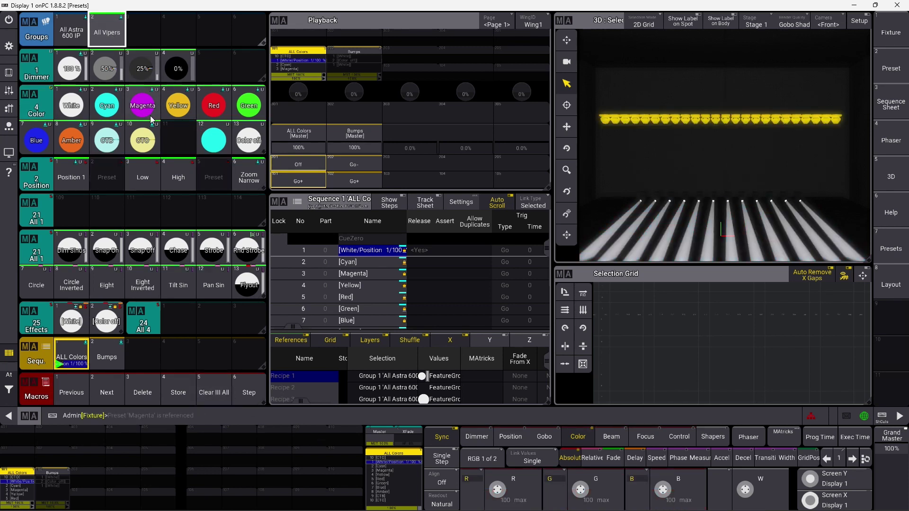
{"action": "left_click", "coordinate": [72, 71]}
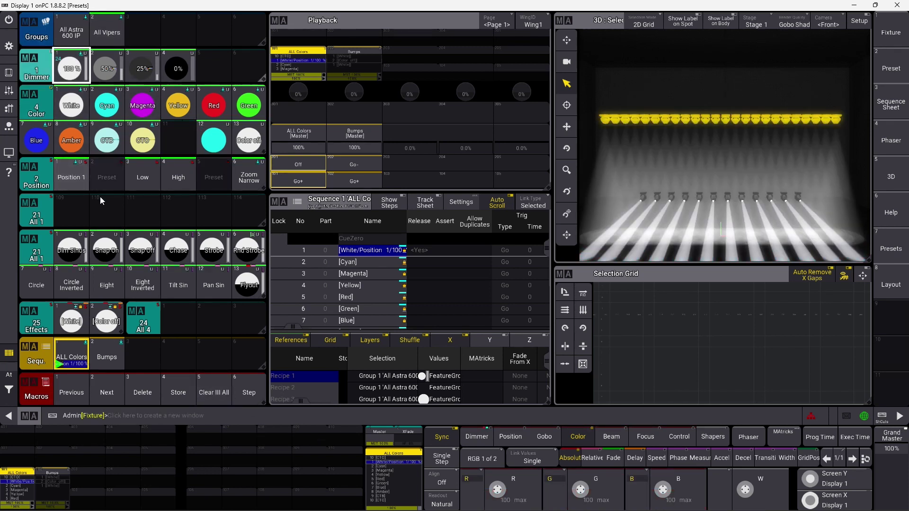
{"action": "left_click", "coordinate": [69, 177]}
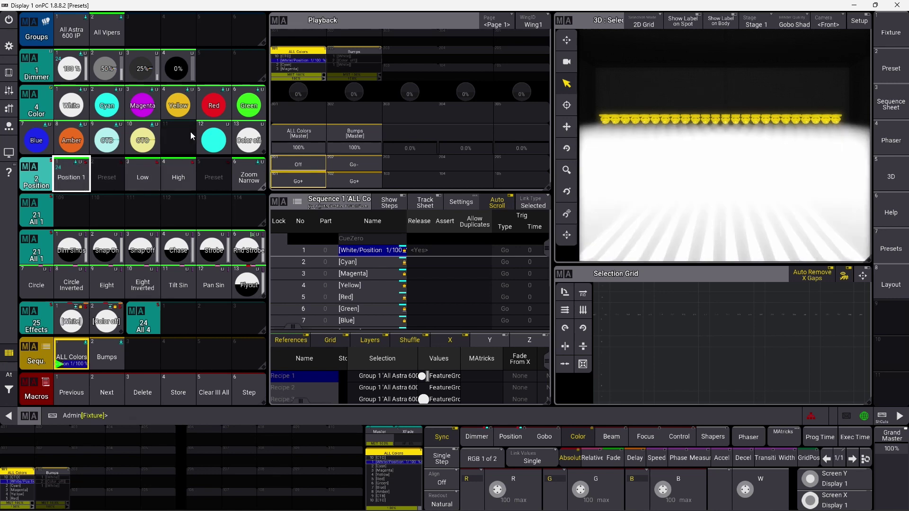
{"action": "left_click", "coordinate": [215, 145]}
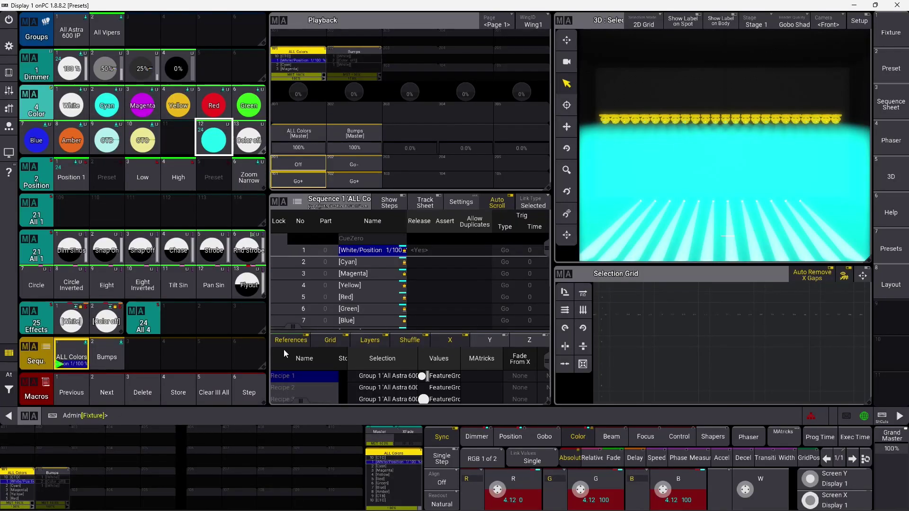
{"action": "left_click", "coordinate": [215, 392]}
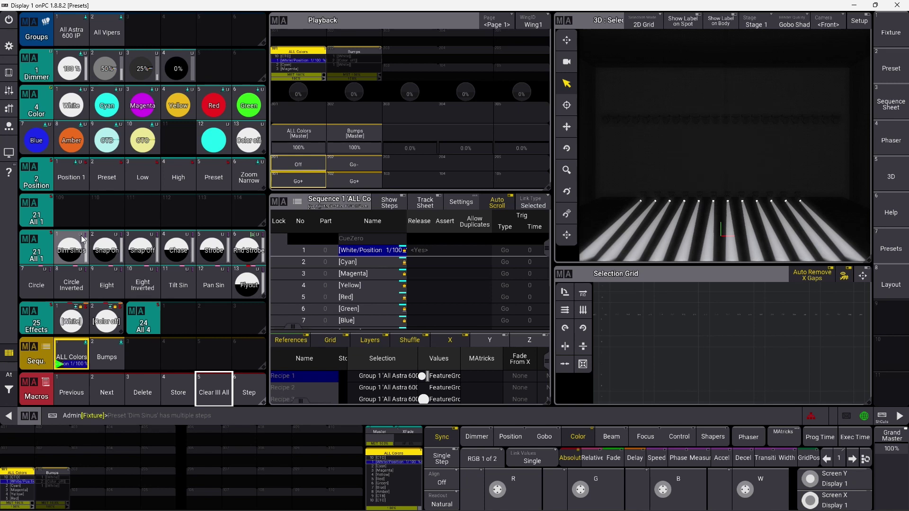
Step: Apply the Circle phaser to the All Astra 600 IP group and store it in slot 109 of the All 1 preset pool
{"action": "left_click", "coordinate": [68, 31]}
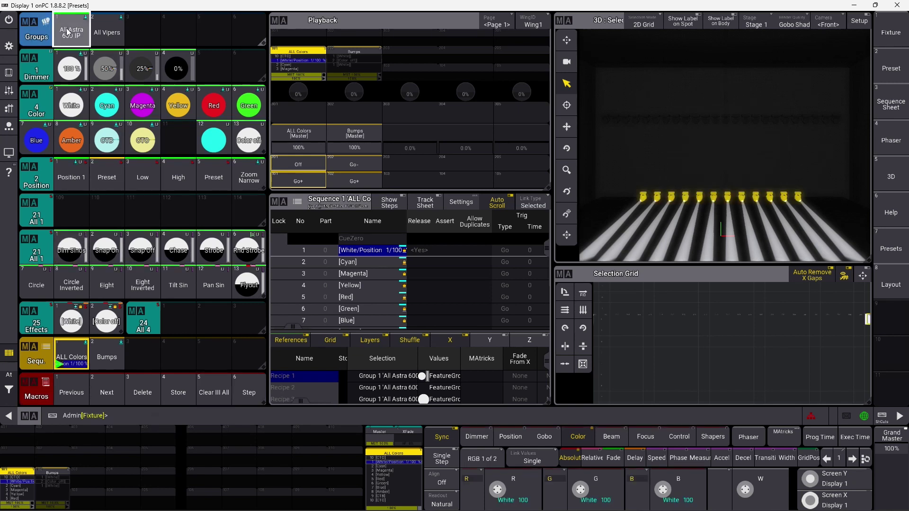
{"action": "left_click", "coordinate": [42, 292]}
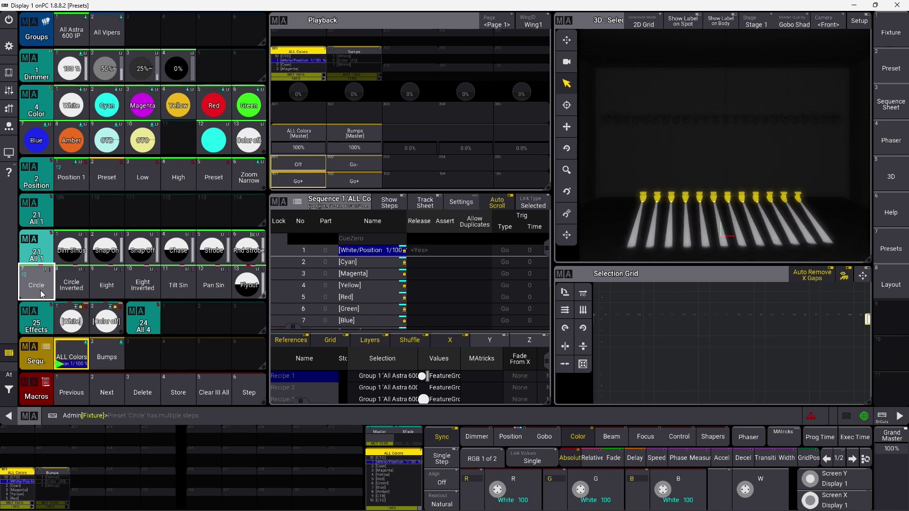
{"action": "left_click", "coordinate": [176, 395]}
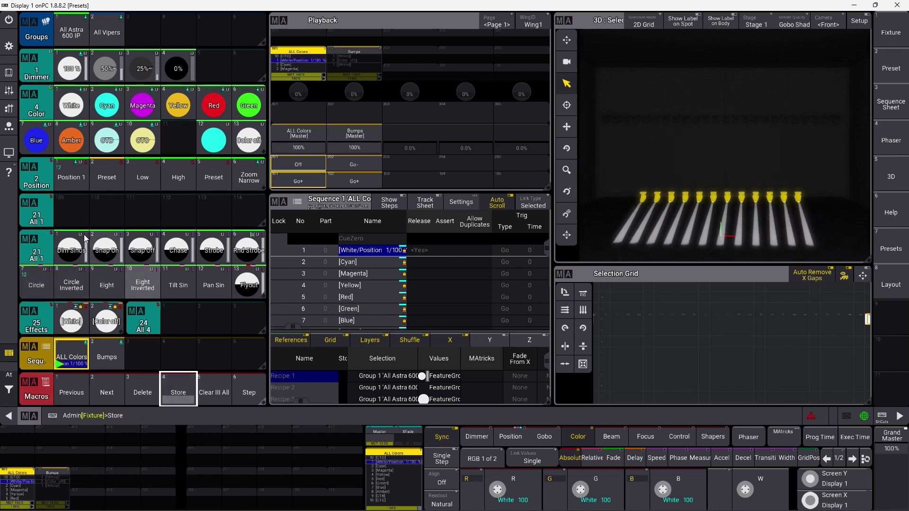
{"action": "left_click", "coordinate": [69, 213]}
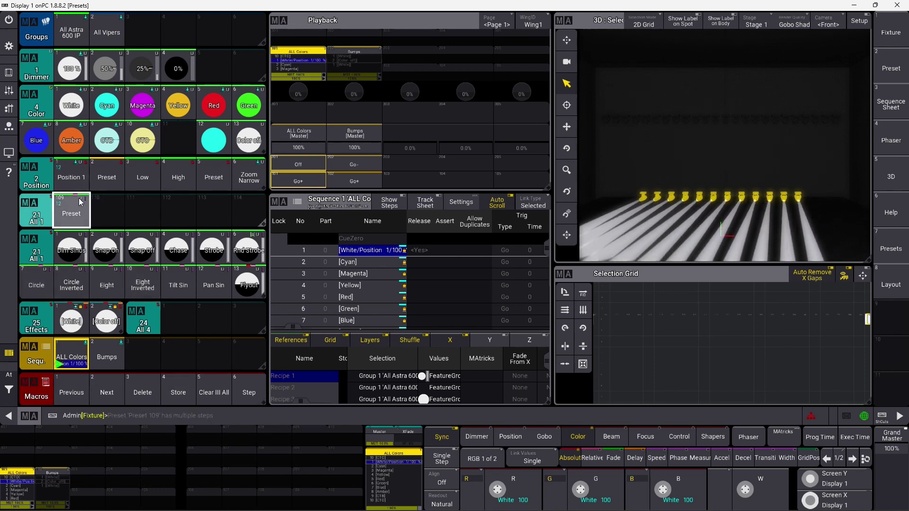
Step: Edit All 1 preset 109 to use 2 XWings and a phase from 0 to 360° across X
{"action": "left_click", "coordinate": [79, 202]}
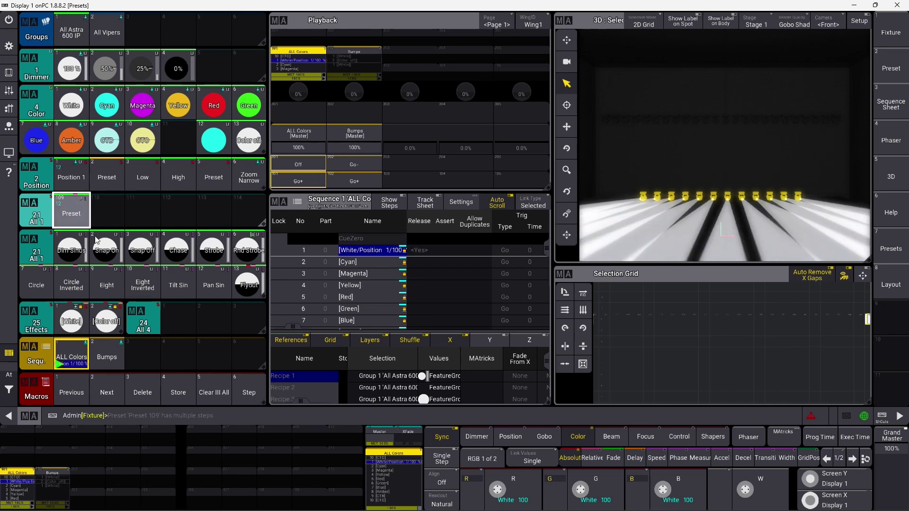
{"action": "left_click_drag", "start_coordinate": [79, 203], "coordinate": [39, 216]}
{"action": "left_click", "coordinate": [39, 214]}
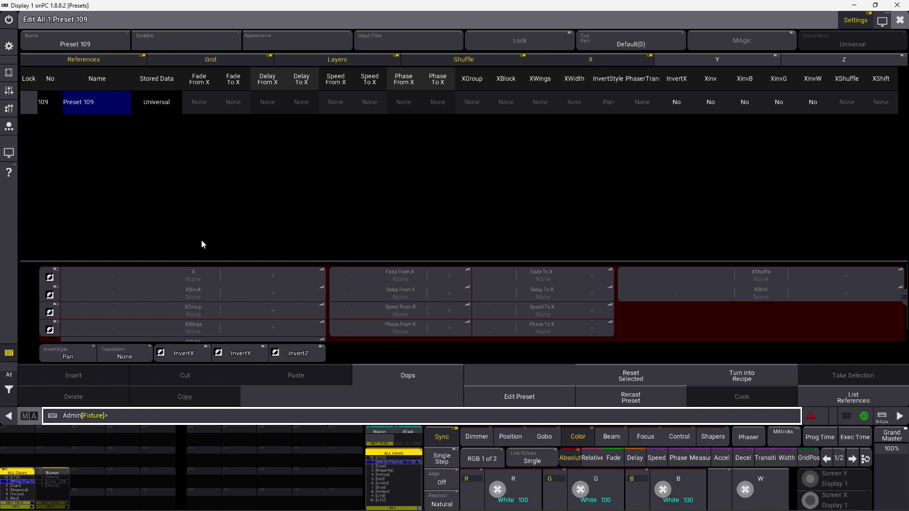
{"action": "left_click", "coordinate": [273, 327]}
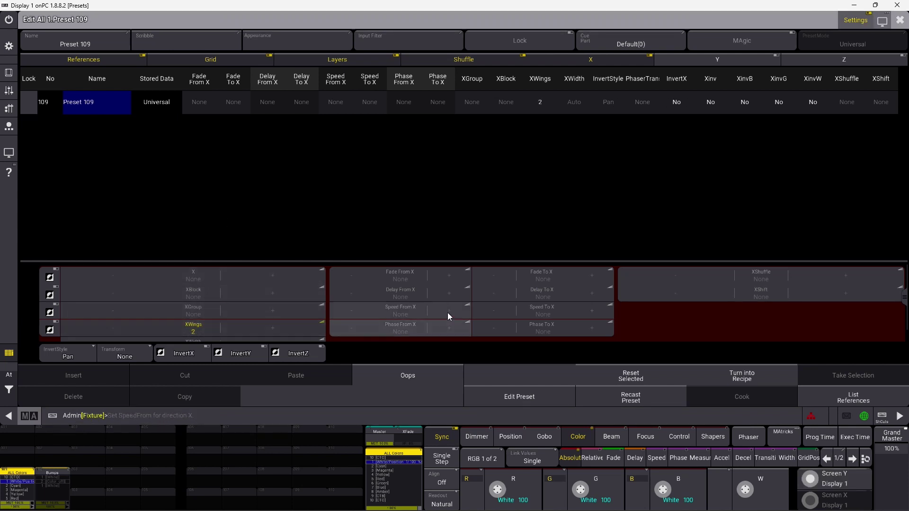
{"action": "left_click", "coordinate": [404, 331]}
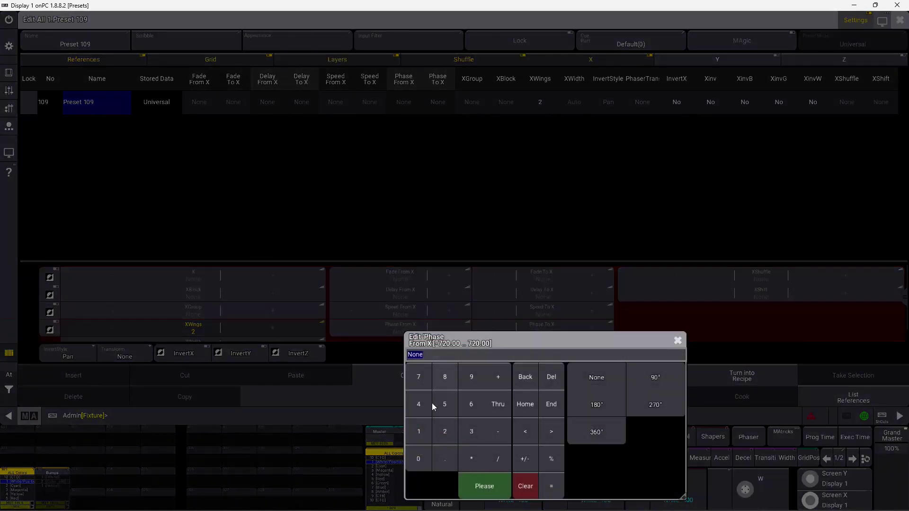
{"action": "left_click", "coordinate": [415, 460]}
{"action": "left_click", "coordinate": [481, 484]}
{"action": "left_click", "coordinate": [521, 328]}
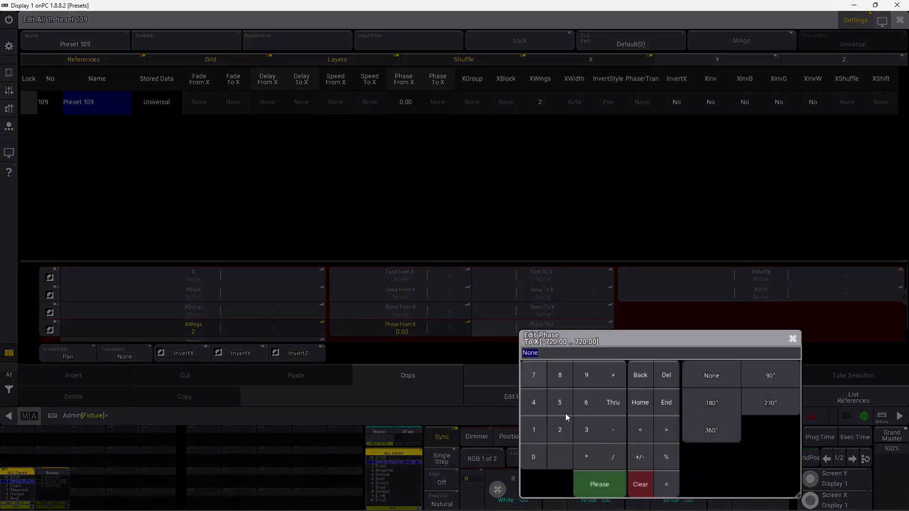
{"action": "left_click", "coordinate": [537, 456]}
{"action": "left_click", "coordinate": [616, 484]}
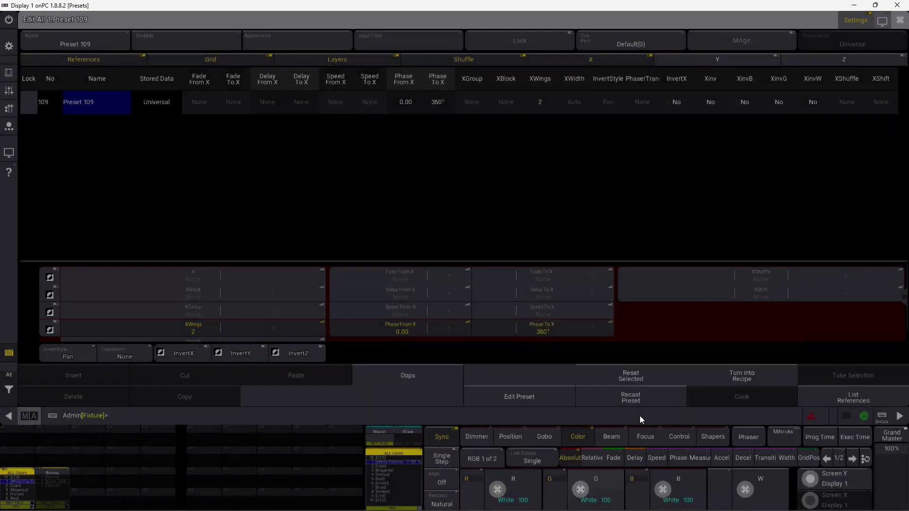
{"action": "left_click", "coordinate": [899, 20]}
Step: Clear the programmer, test All 1 preset 109 on the All Astra 600 IP group, and clear again
{"action": "left_click", "coordinate": [213, 392]}
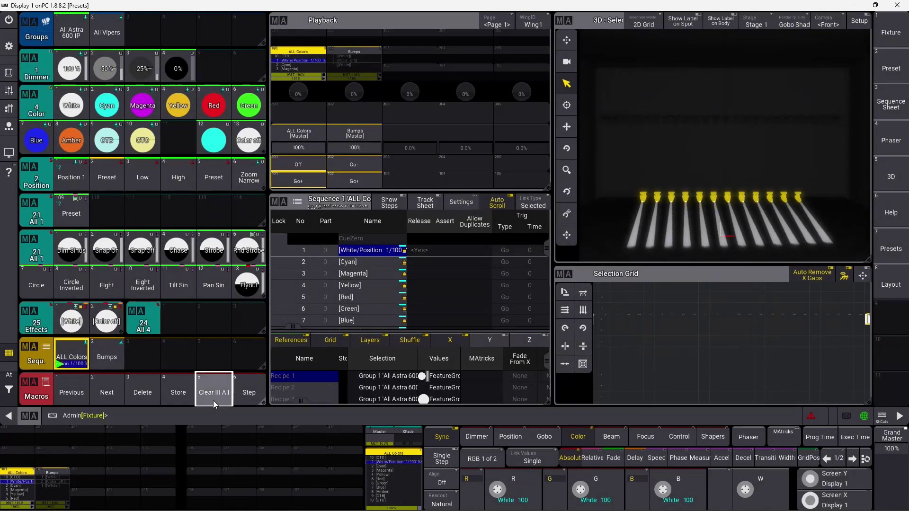
{"action": "left_click", "coordinate": [71, 32]}
{"action": "left_click", "coordinate": [71, 213]}
{"action": "left_click", "coordinate": [201, 295]}
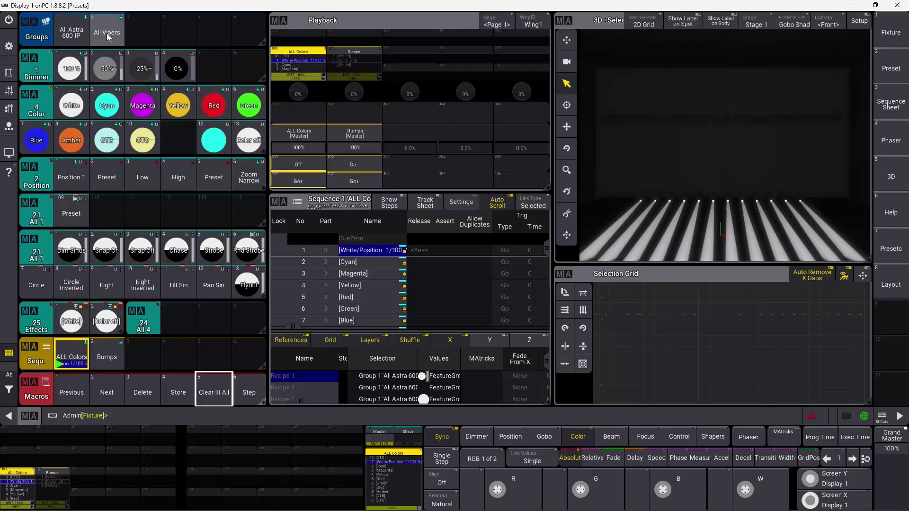
Step: Set the All Vipers group to 100% dimmer, Position 1 and Zoom Narrow, and try to apply All 1 preset 109 to it
{"action": "left_click", "coordinate": [71, 33]}
{"action": "left_click", "coordinate": [71, 69]}
{"action": "left_click", "coordinate": [71, 177]}
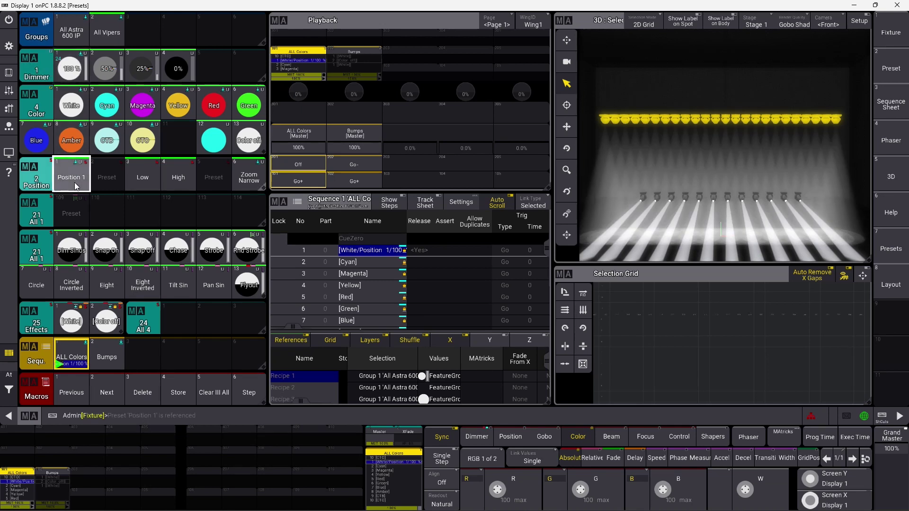
{"action": "left_click", "coordinate": [253, 176]}
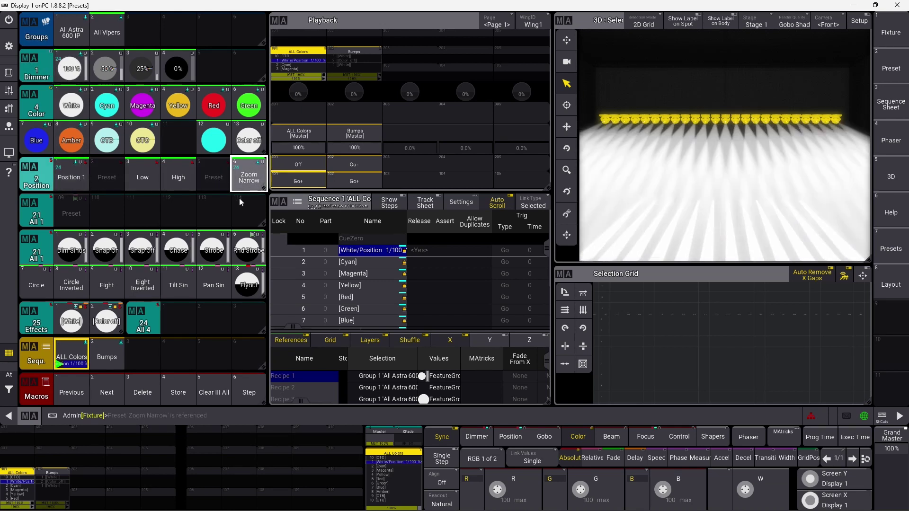
{"action": "left_click", "coordinate": [73, 218]}
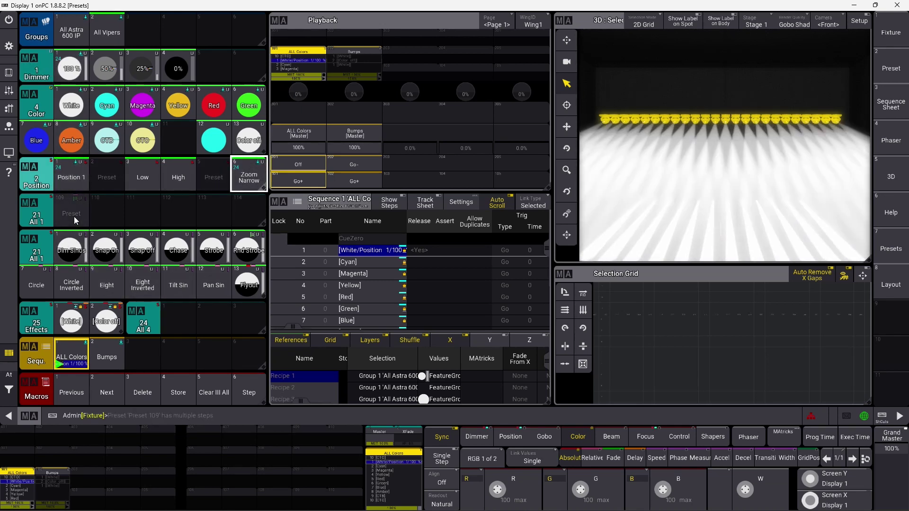